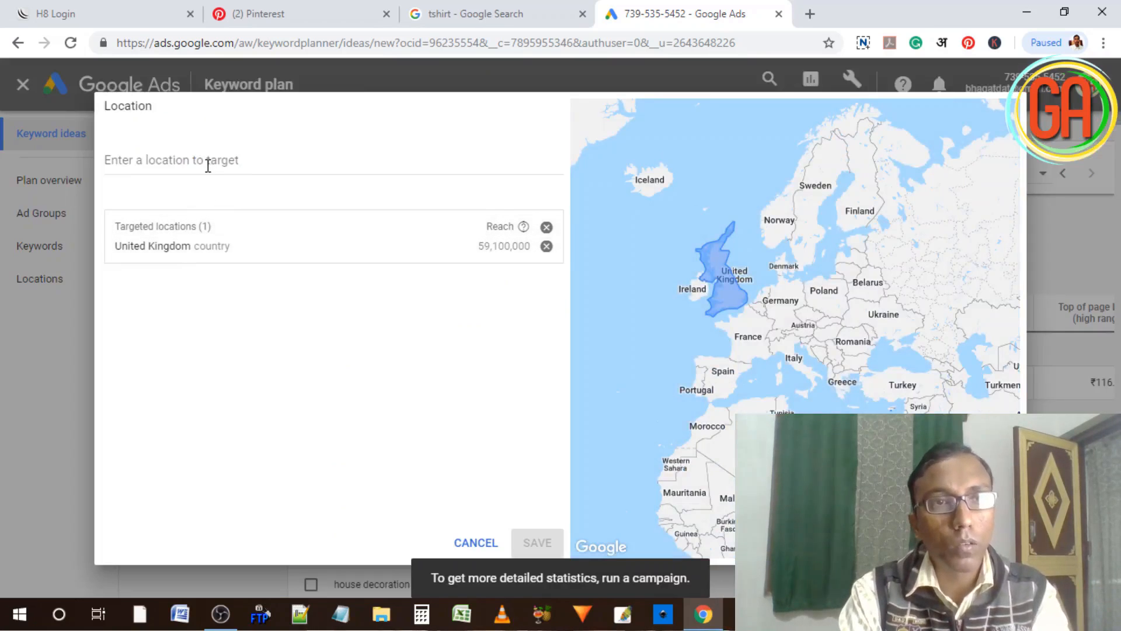
Step: Add the United States country to the targeted locations alongside the United Kingdom and save the location settings
click(208, 166)
text(United)
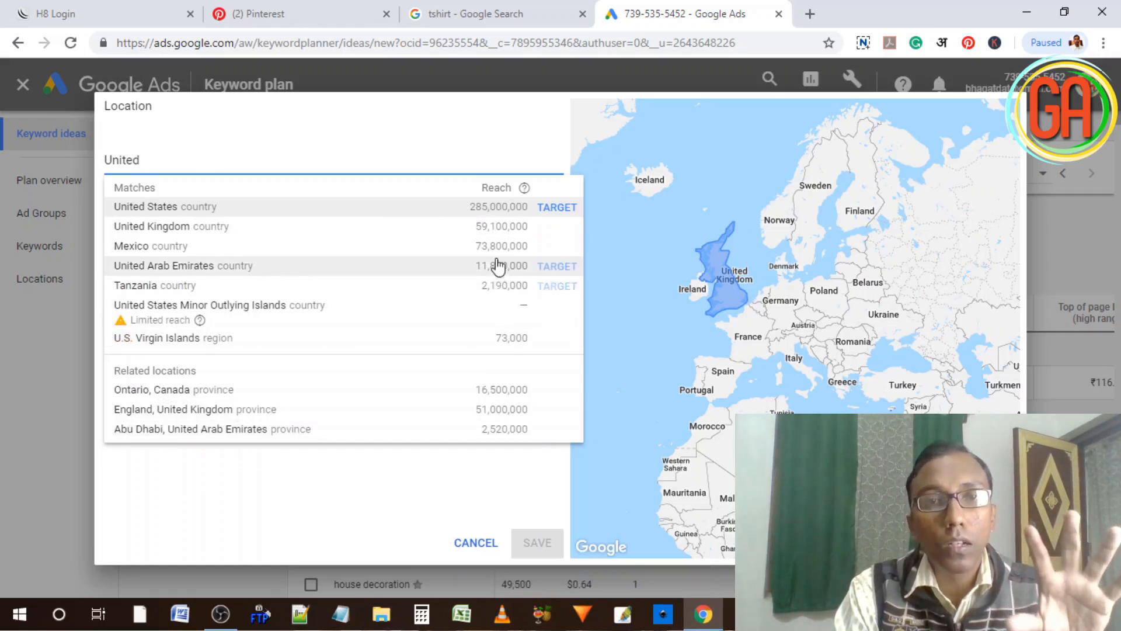
click(209, 215)
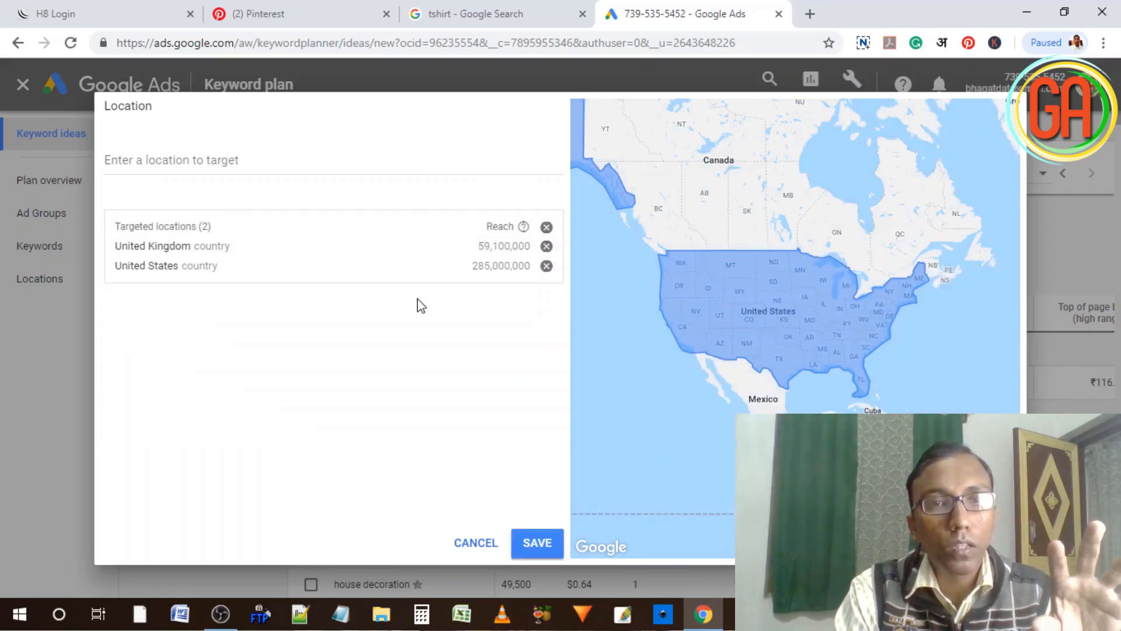
click(546, 544)
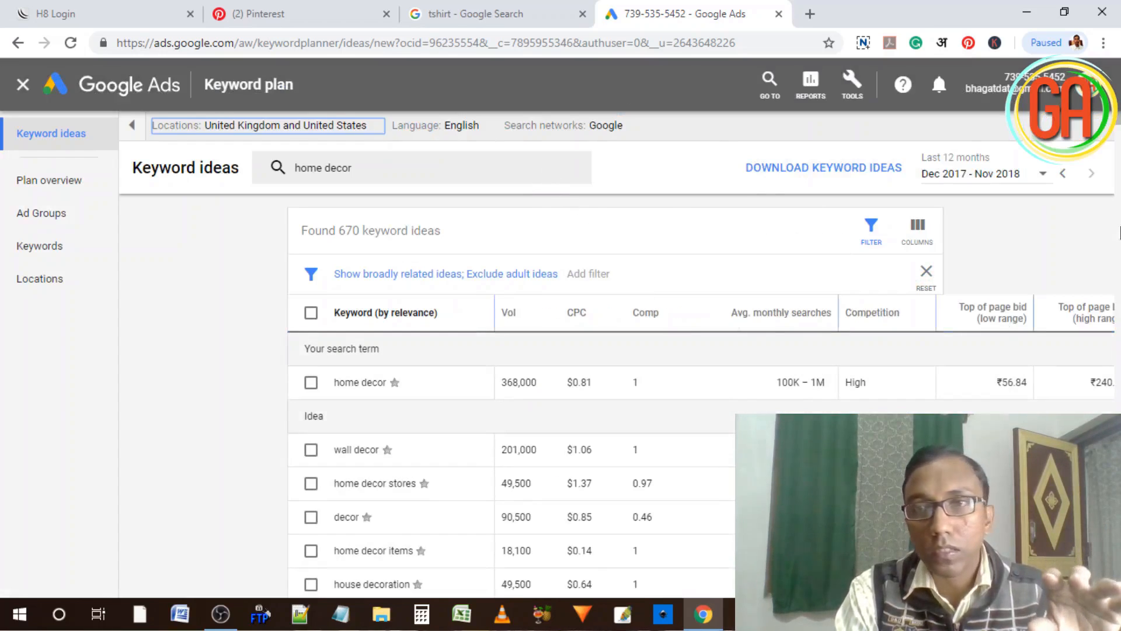
Step: Examine the keyword ideas for "home decor", including their average monthly searches and competition
drag(1112, 125, 1120, 134)
click(1102, 126)
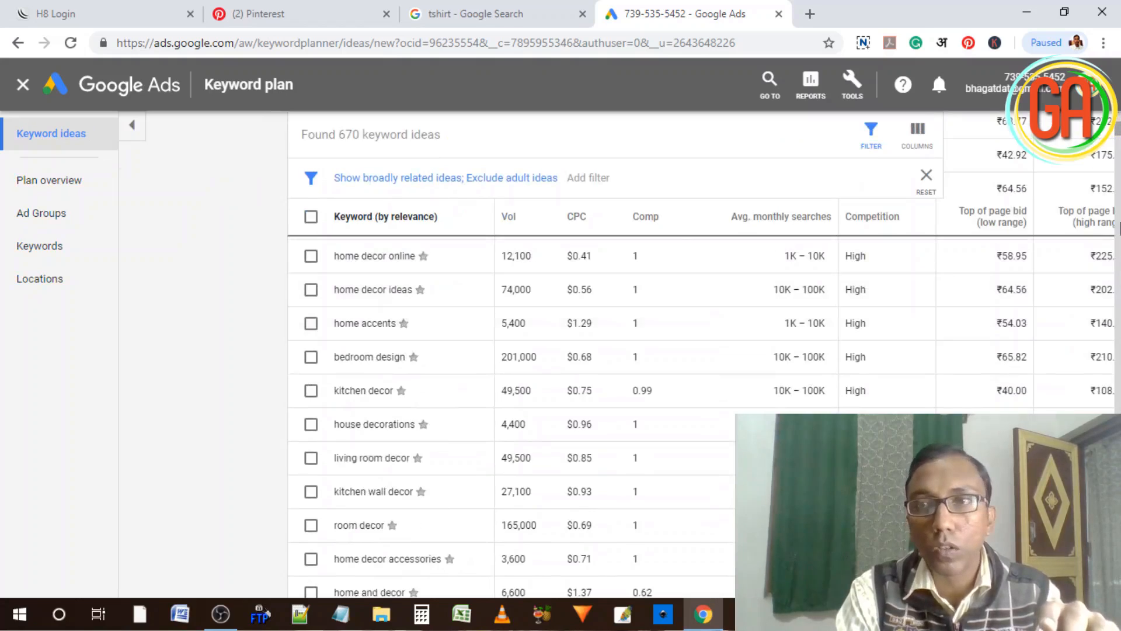
scroll(1119, 136, up, 5)
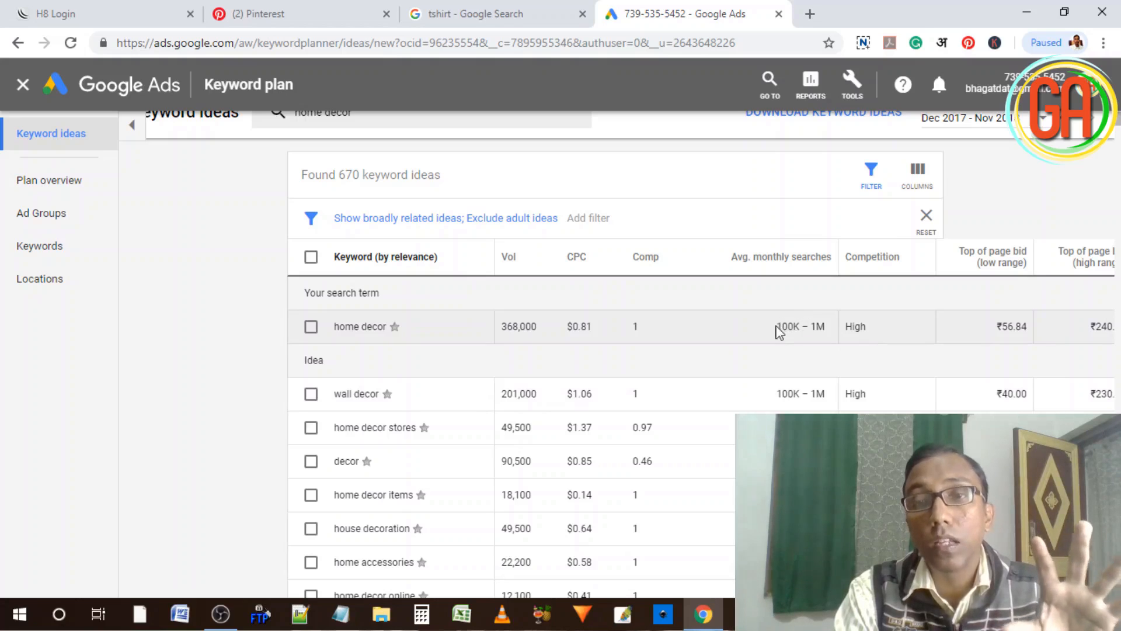
drag(777, 326, 818, 328)
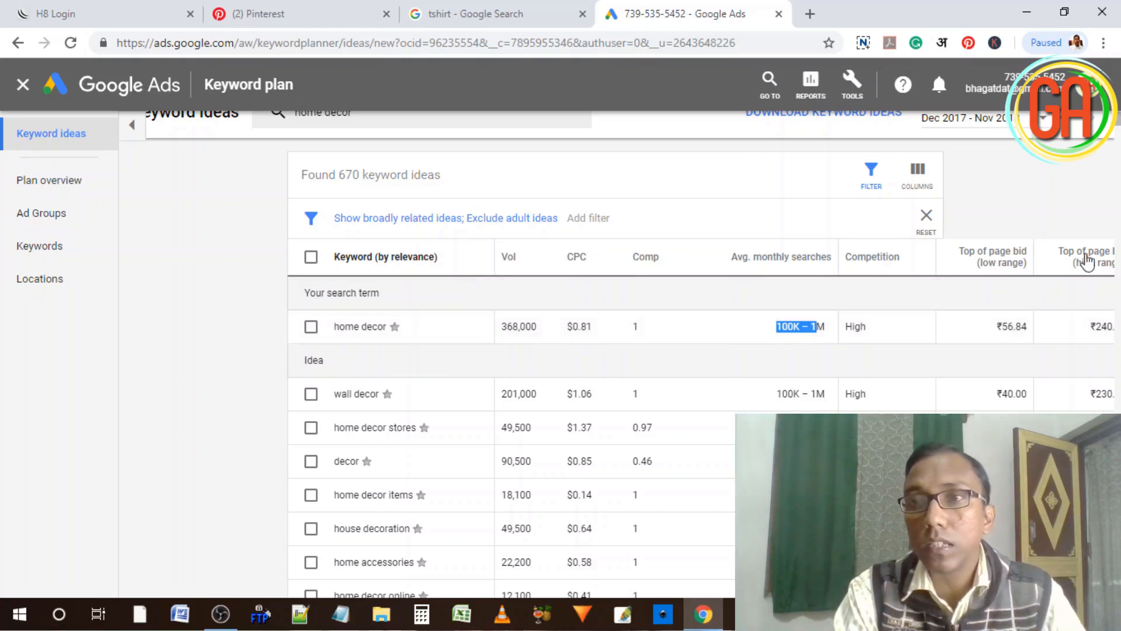
scroll(508, 409, down, 4)
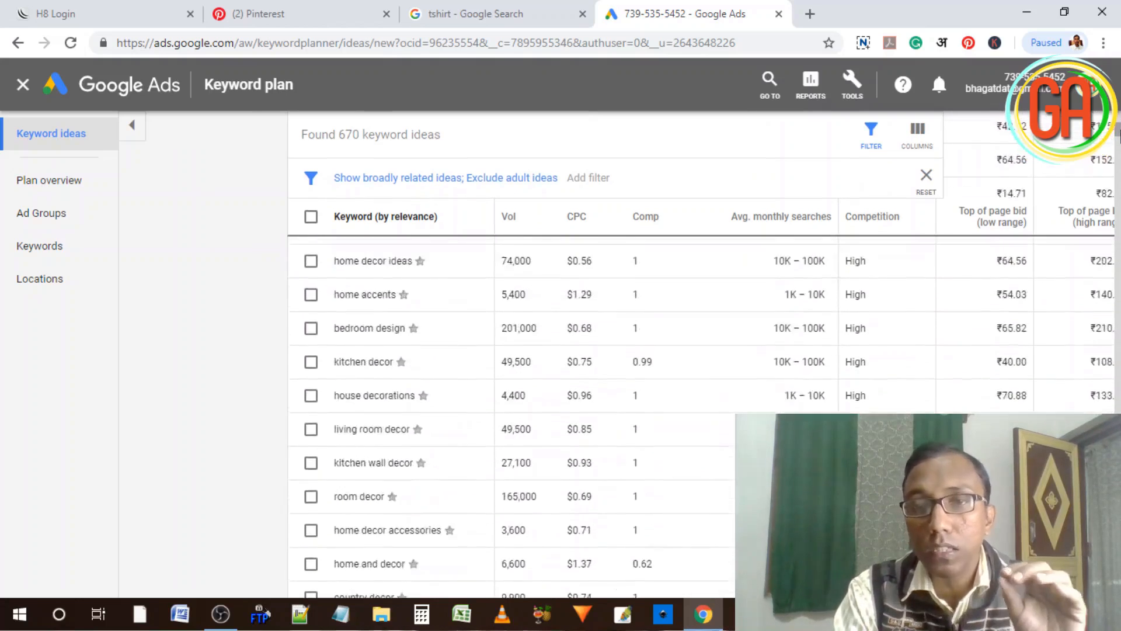
scroll(508, 409, up, 5)
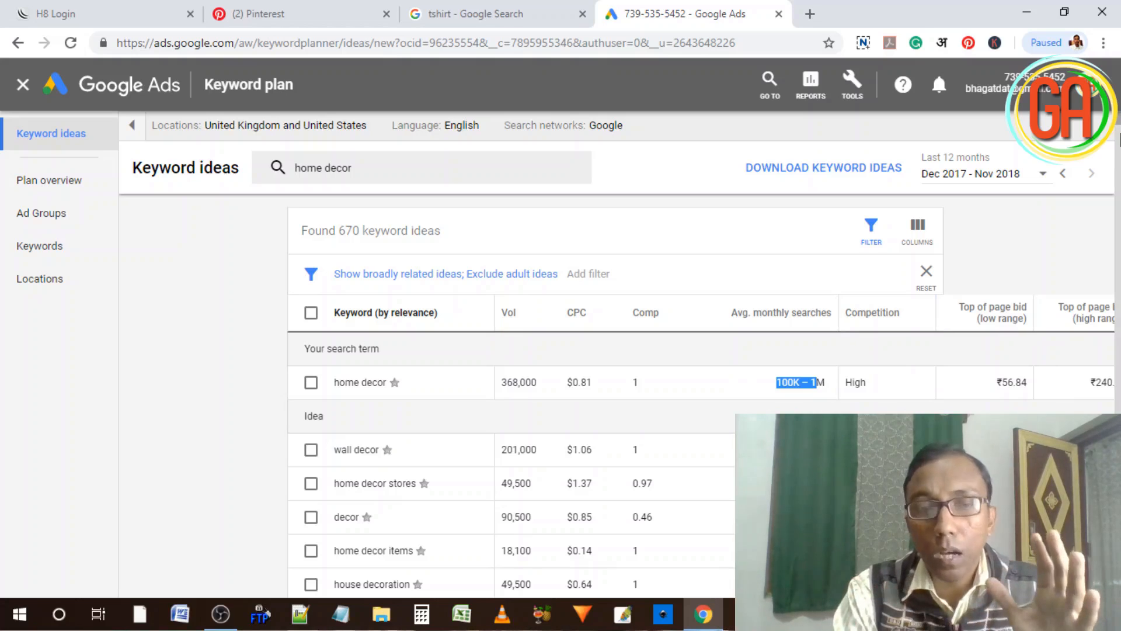
scroll(1119, 128, down, 15)
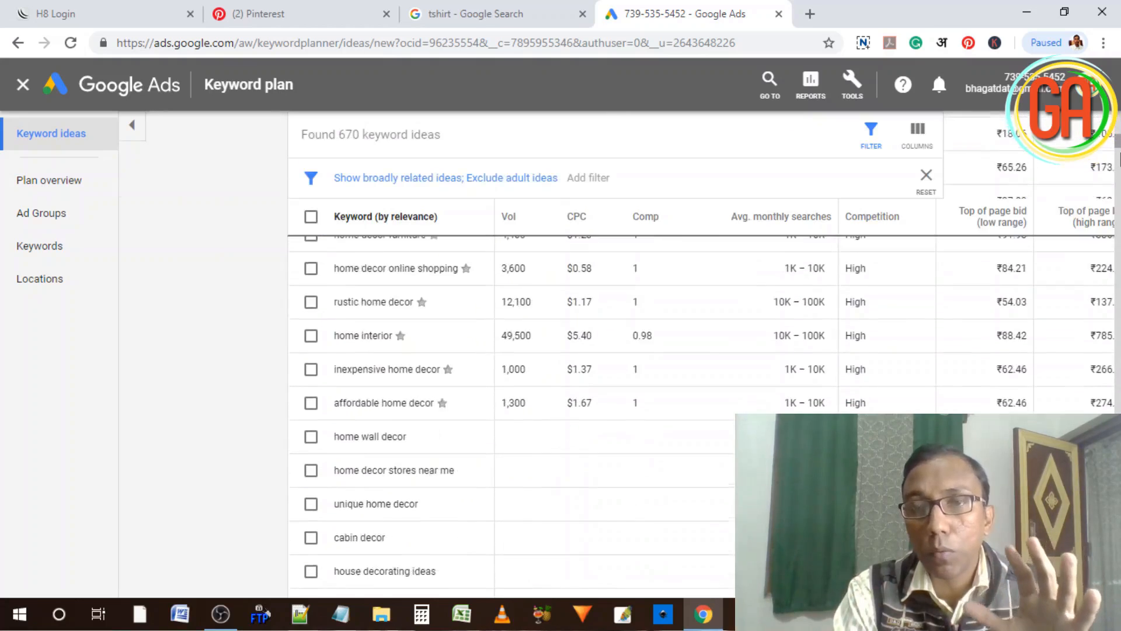
scroll(1119, 207, down, 15)
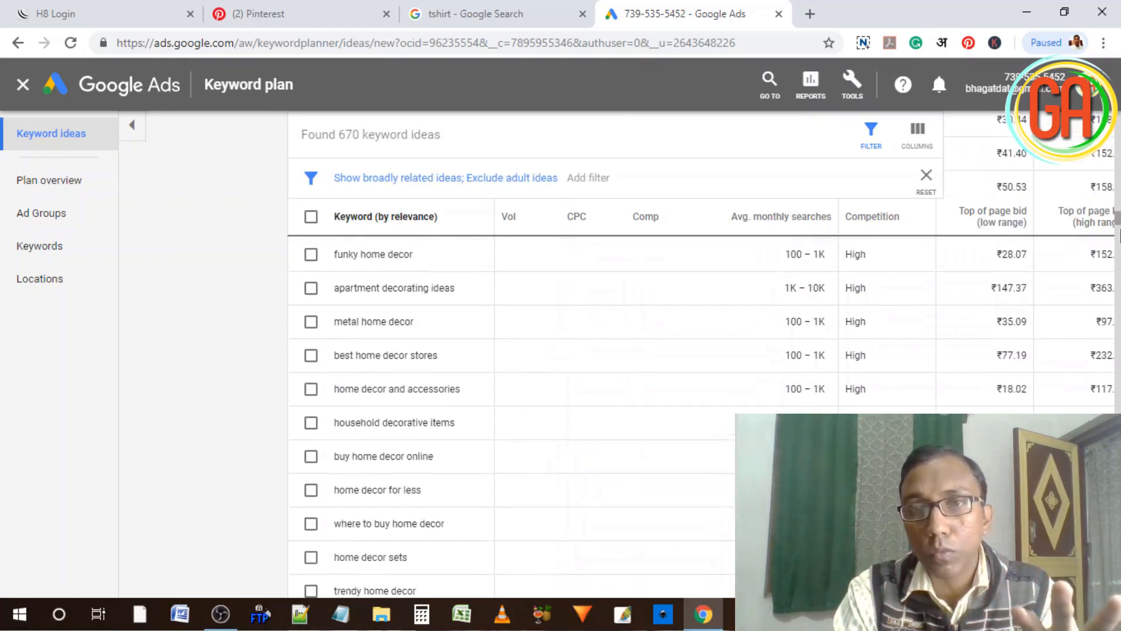
scroll(1080, 189, up, 12)
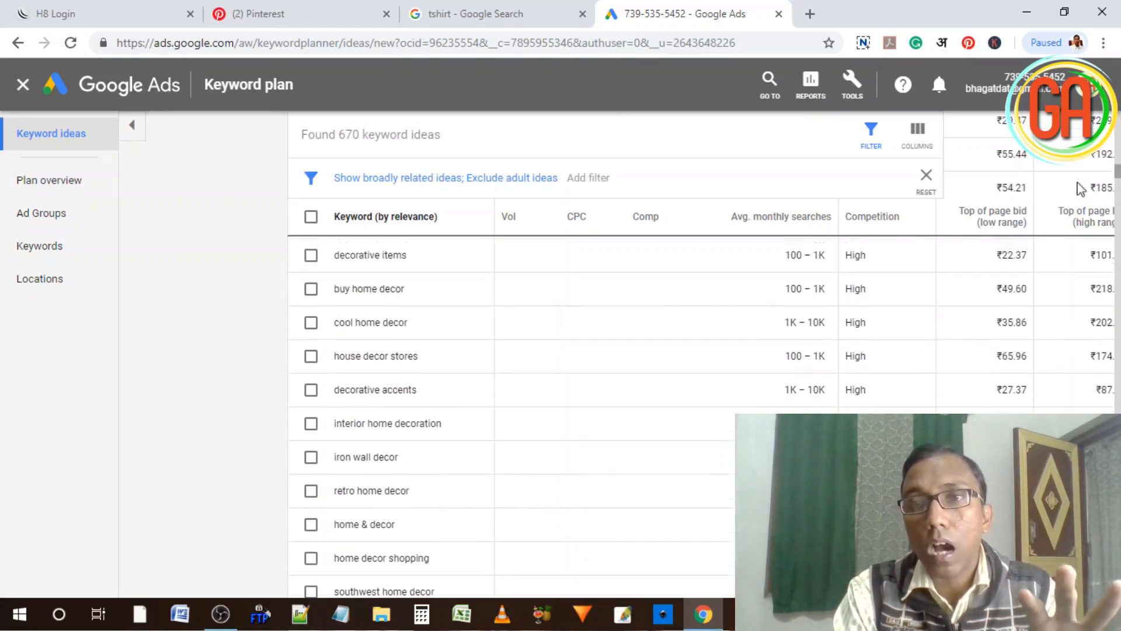
Step: Sort the keyword ideas by competition in ascending order and return to the lowest-competition entries
click(876, 220)
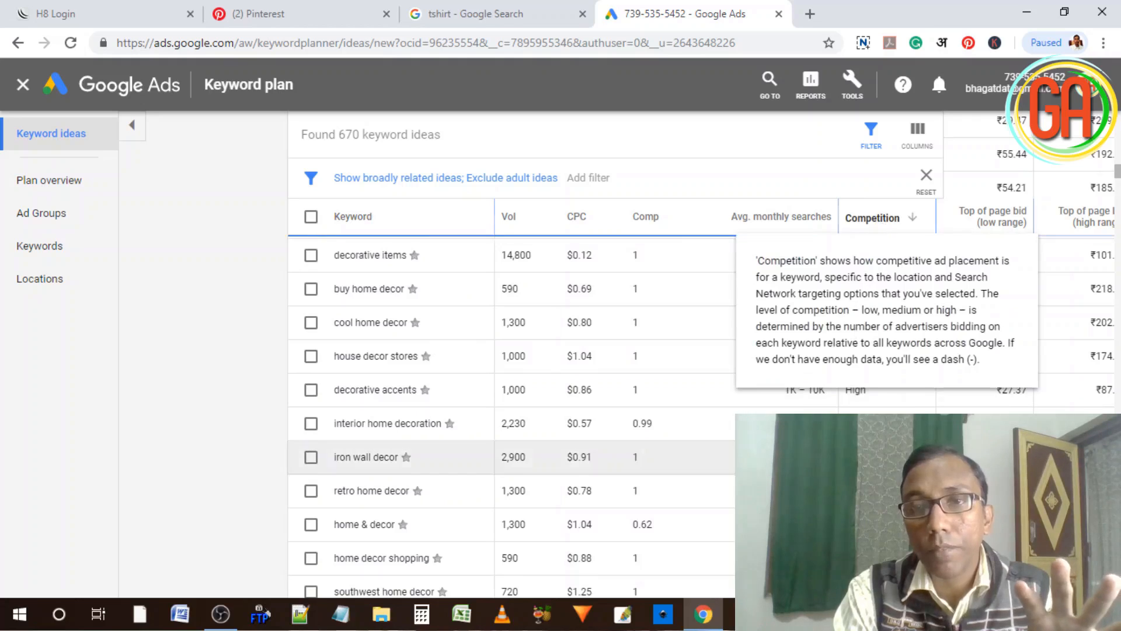
click(879, 220)
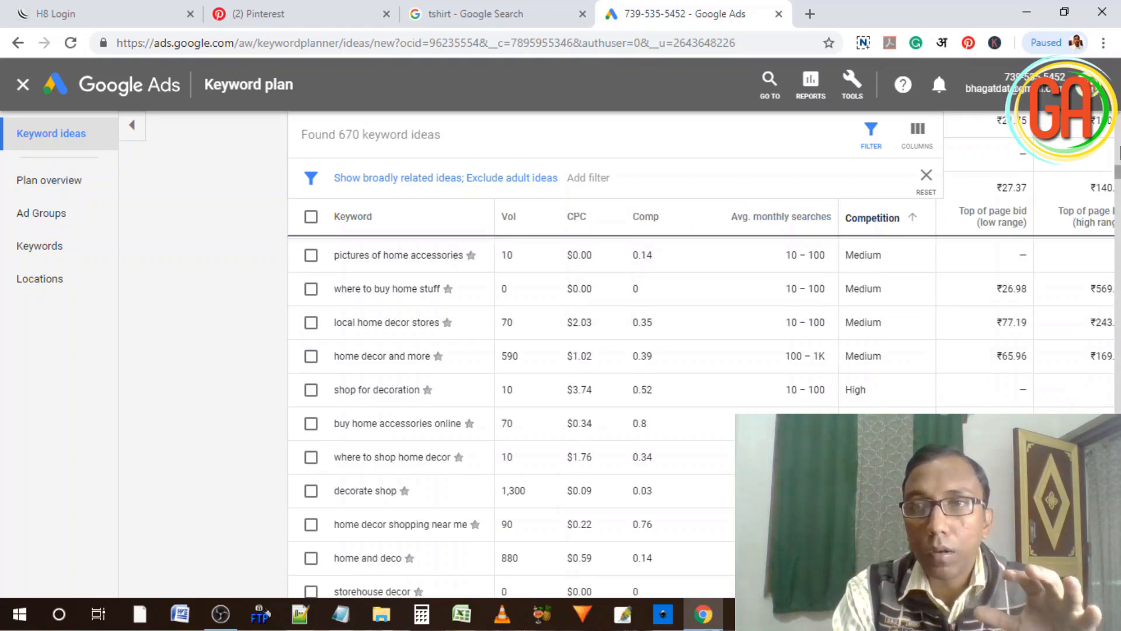
scroll(823, 288, up, 3)
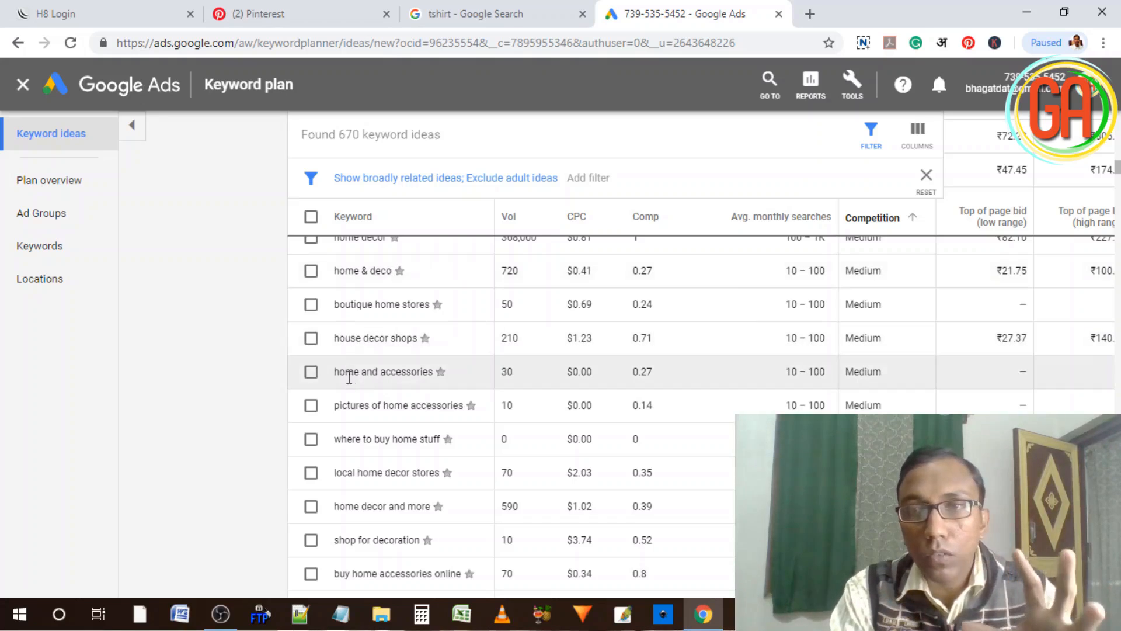
drag(1119, 172, 1119, 120)
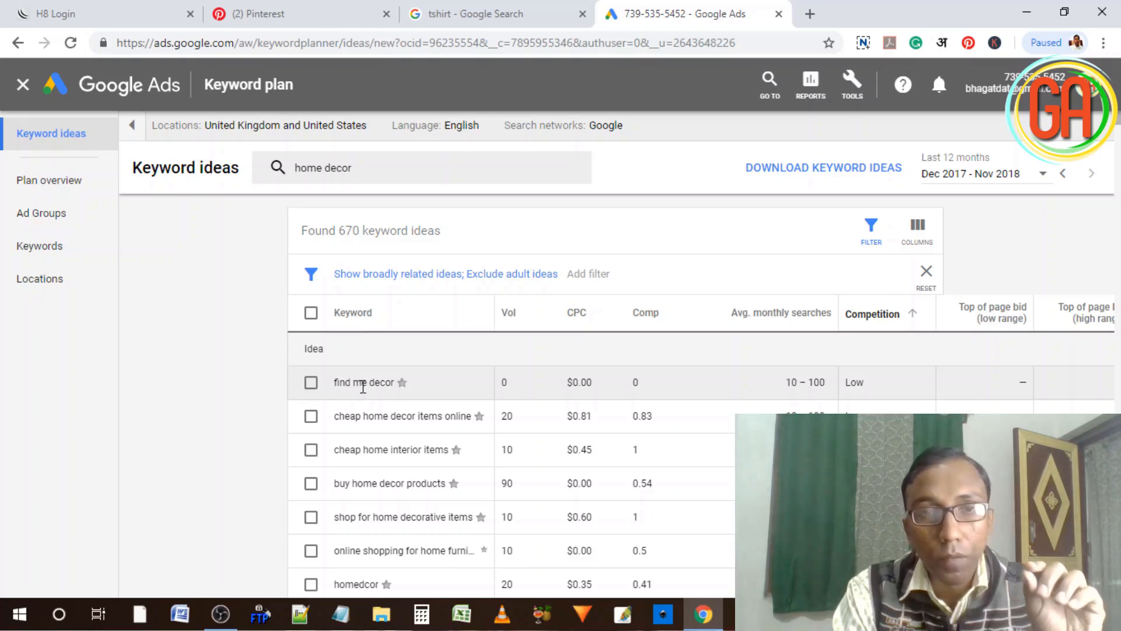
Step: Select the keyword idea "find me decor" in the results table
click(310, 385)
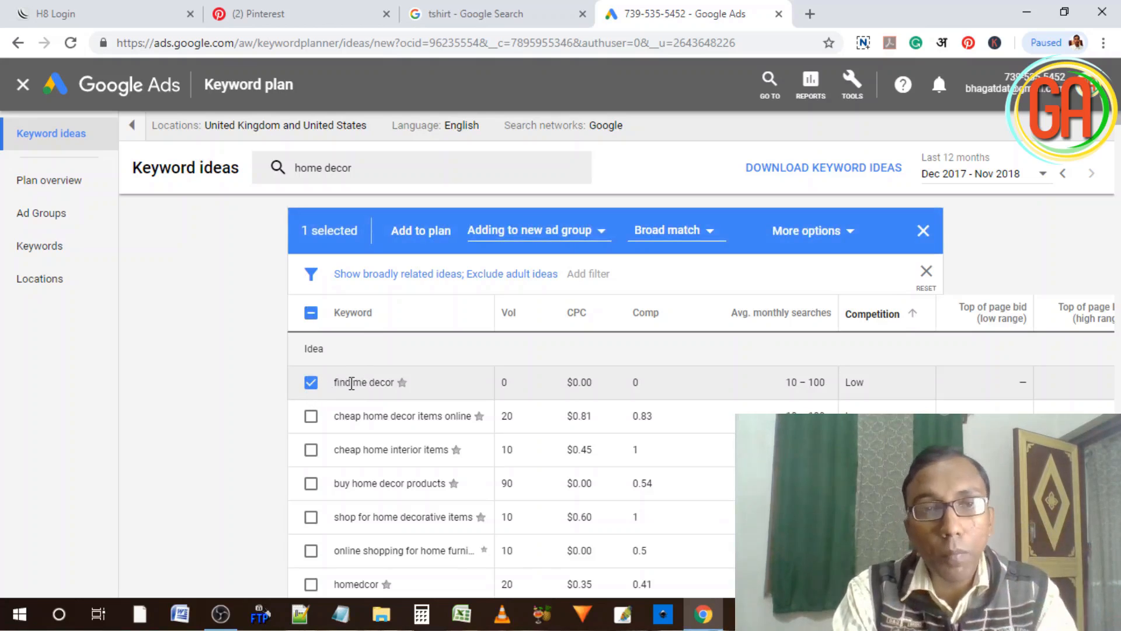
drag(347, 382, 393, 384)
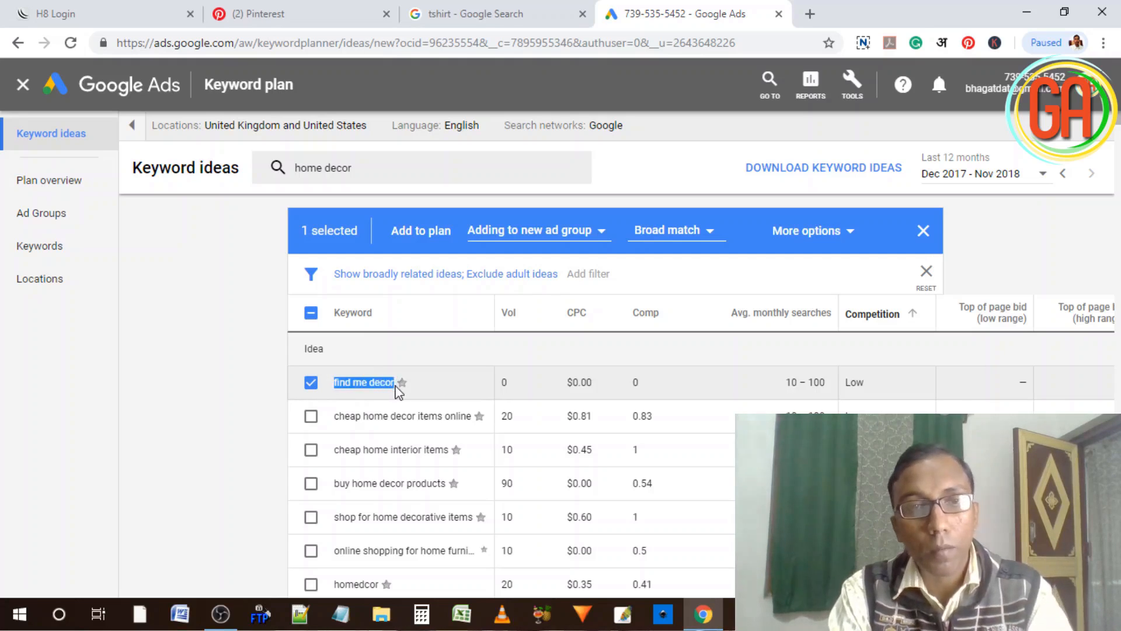
click(338, 418)
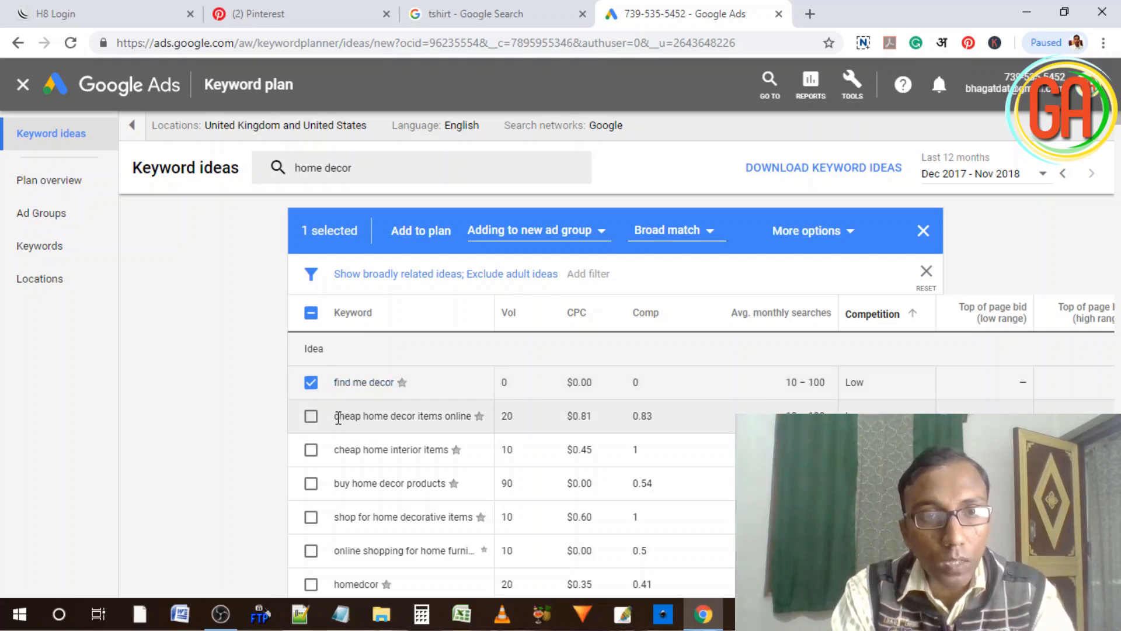
Step: Get new keyword ideas for "cheap home decor items online" and look through the results and their competition levels
drag(336, 419, 462, 418)
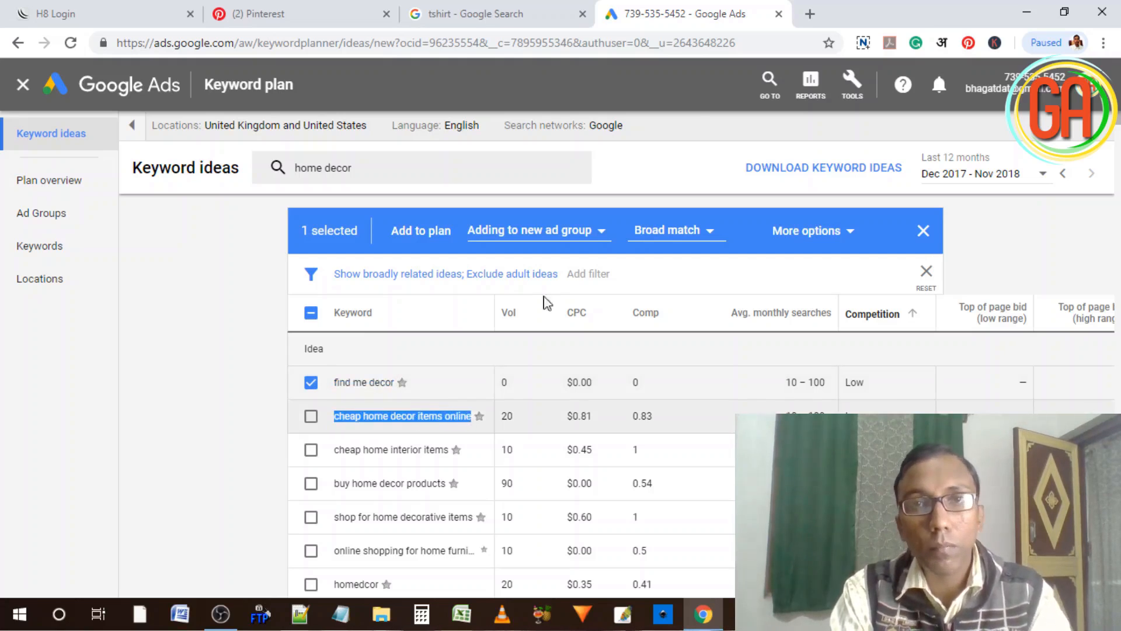
click(493, 167)
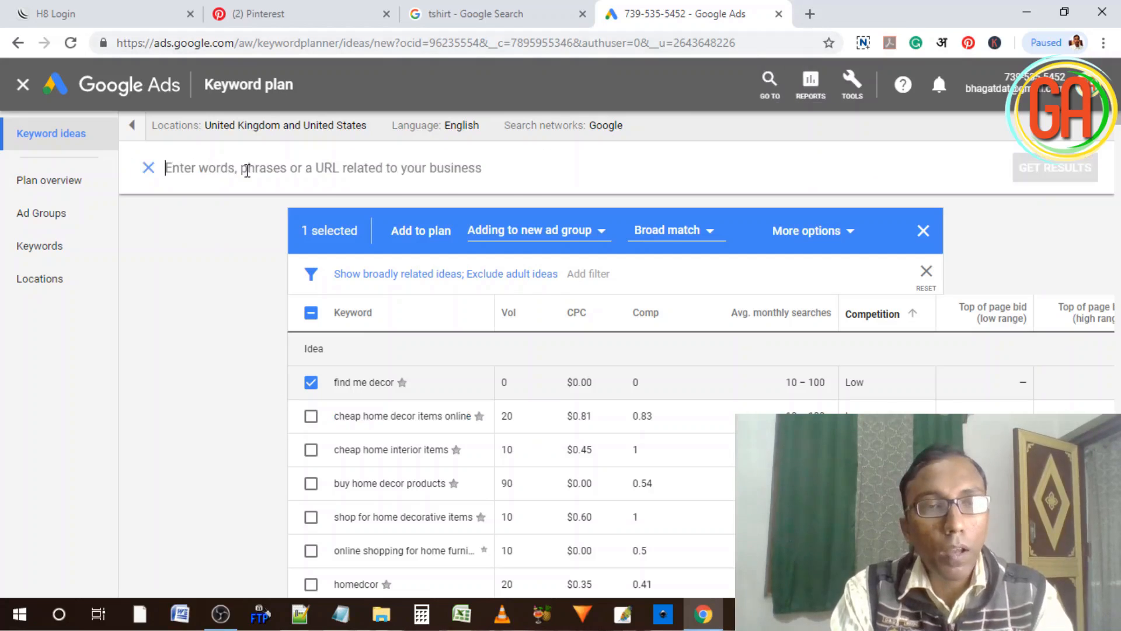
text(cheap home decor items online)
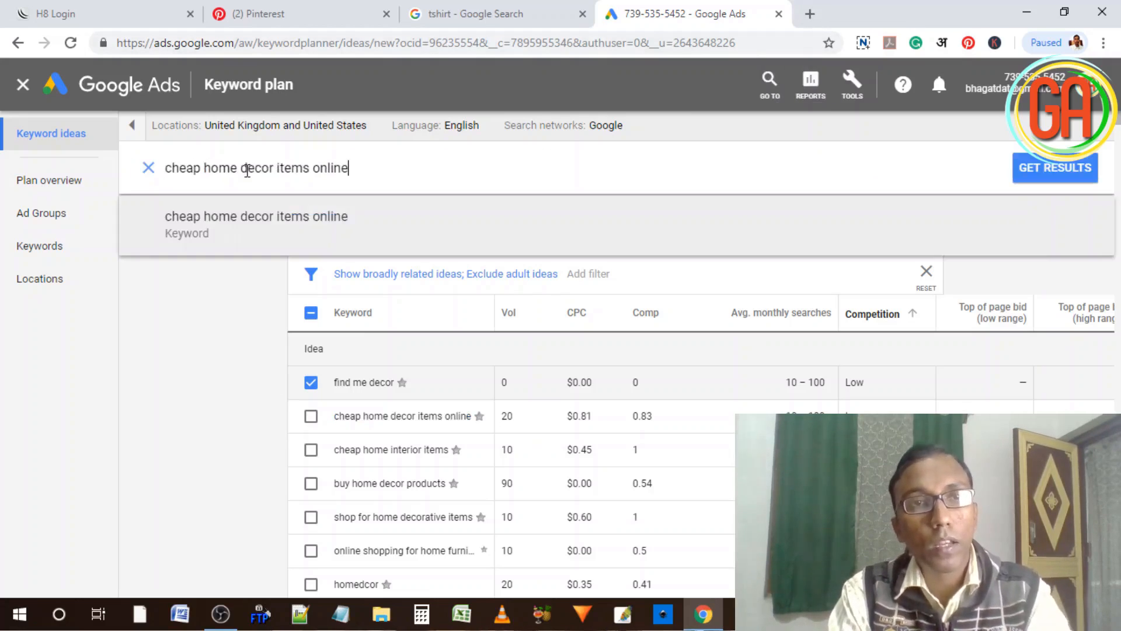
click(1060, 169)
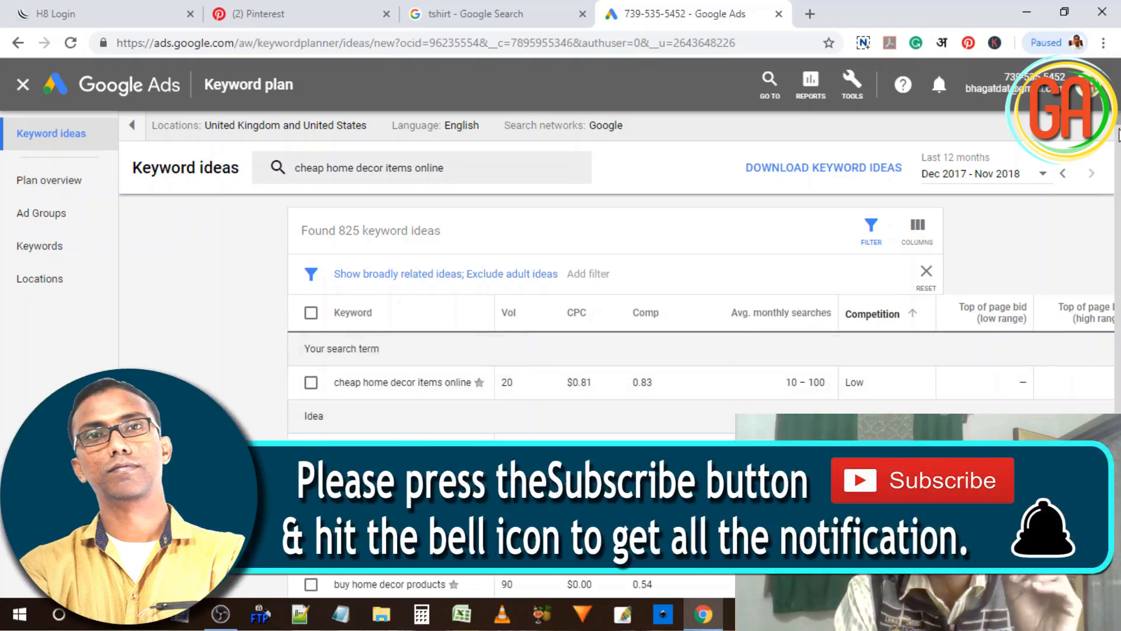
scroll(1118, 129, down, 6)
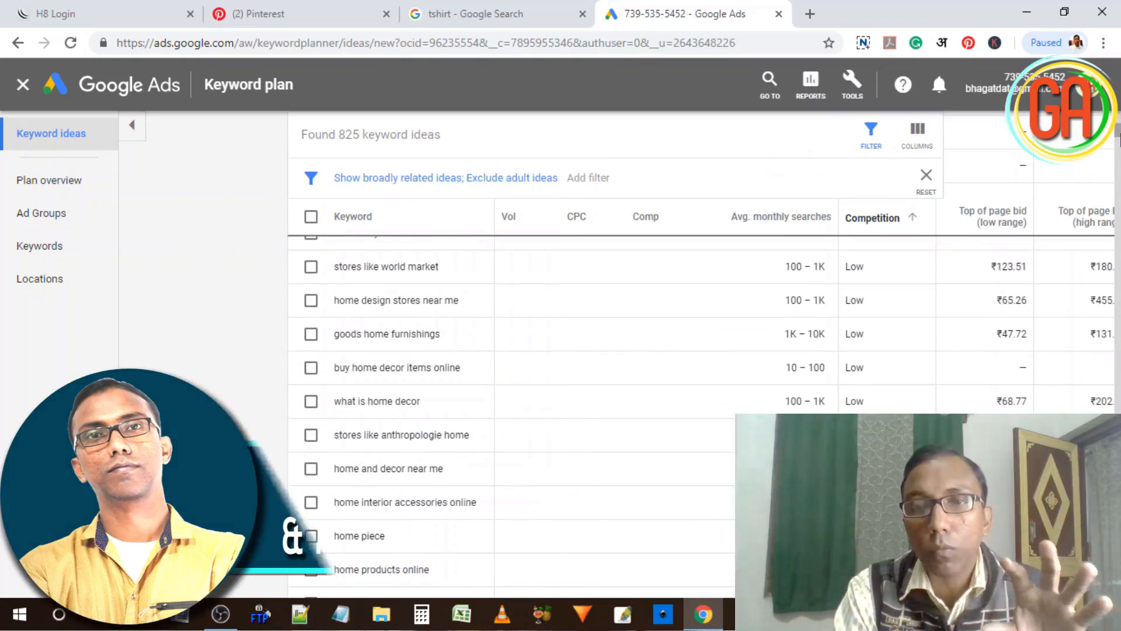
scroll(1119, 132, up, 6)
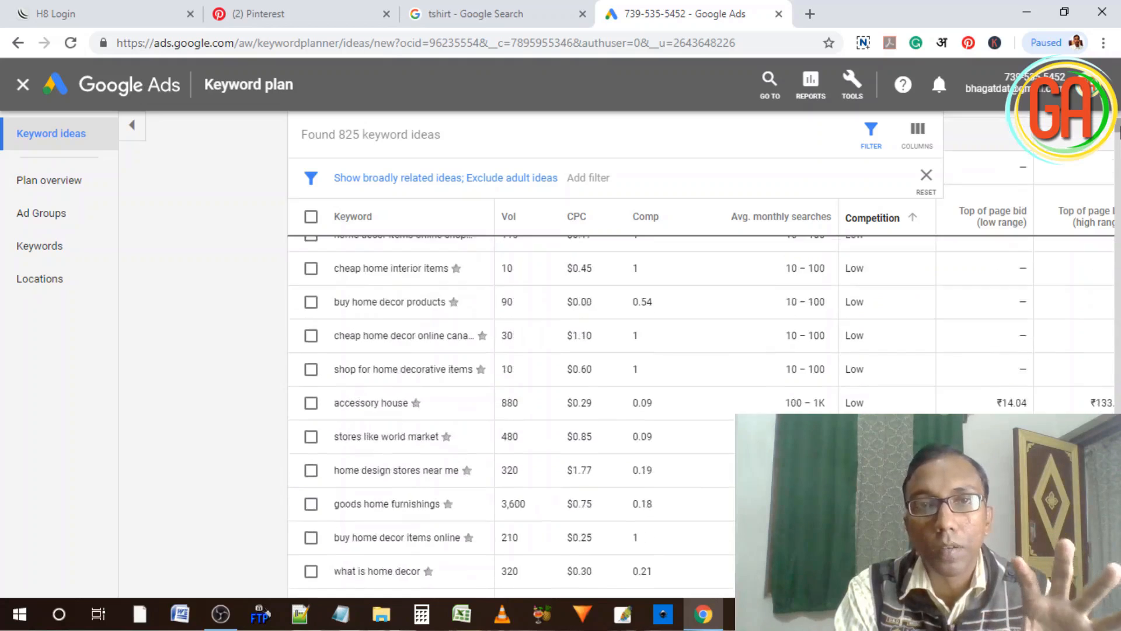
scroll(1120, 131, down, 5)
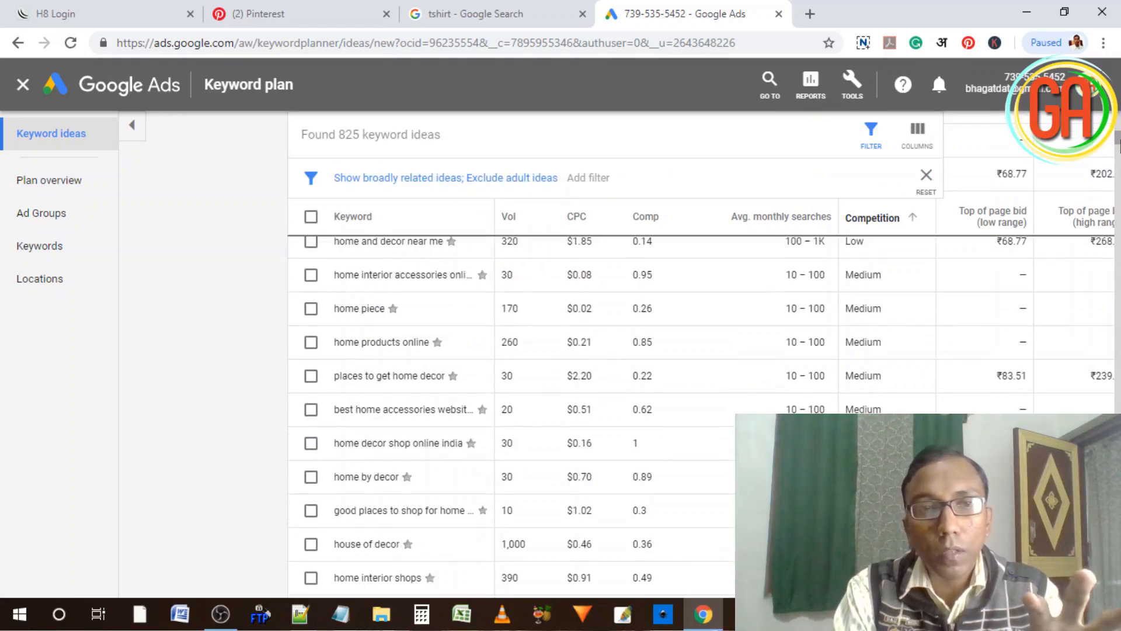
drag(1120, 141, 1120, 142)
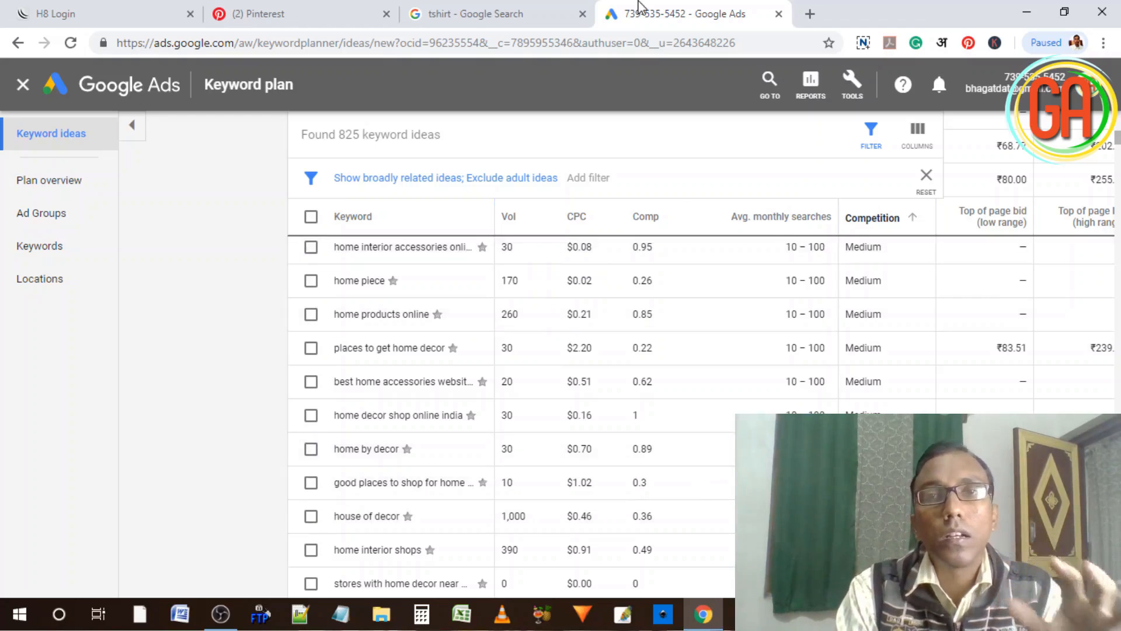
Step: Search Google for "keywords everywhere" in a new browser tab
click(810, 14)
text(keyword)
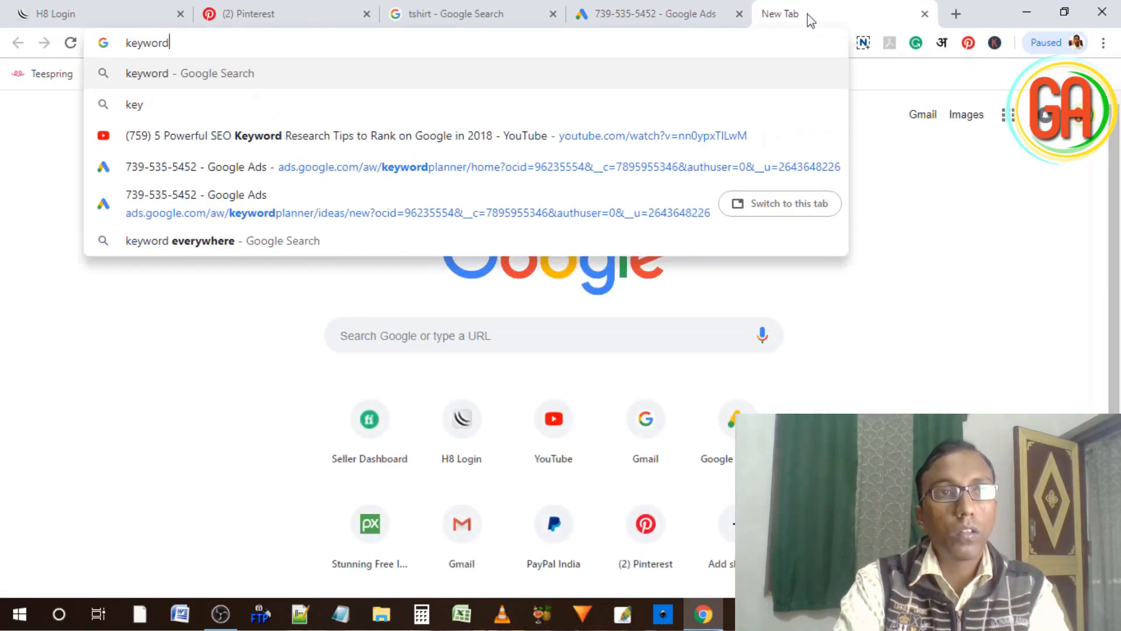
text(s every)
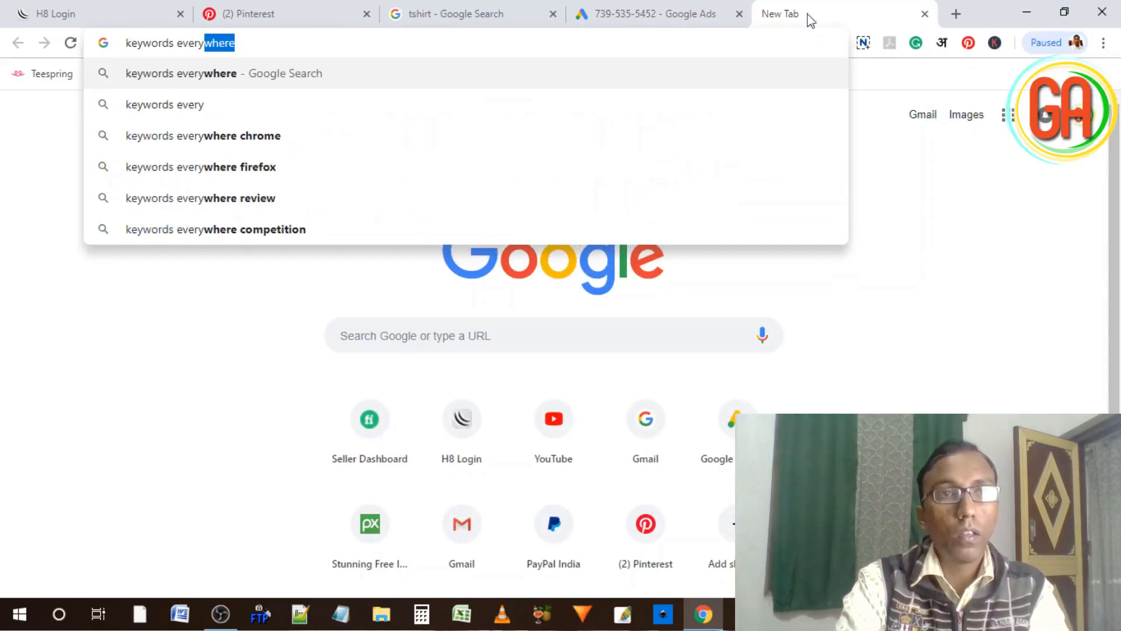
key(Return)
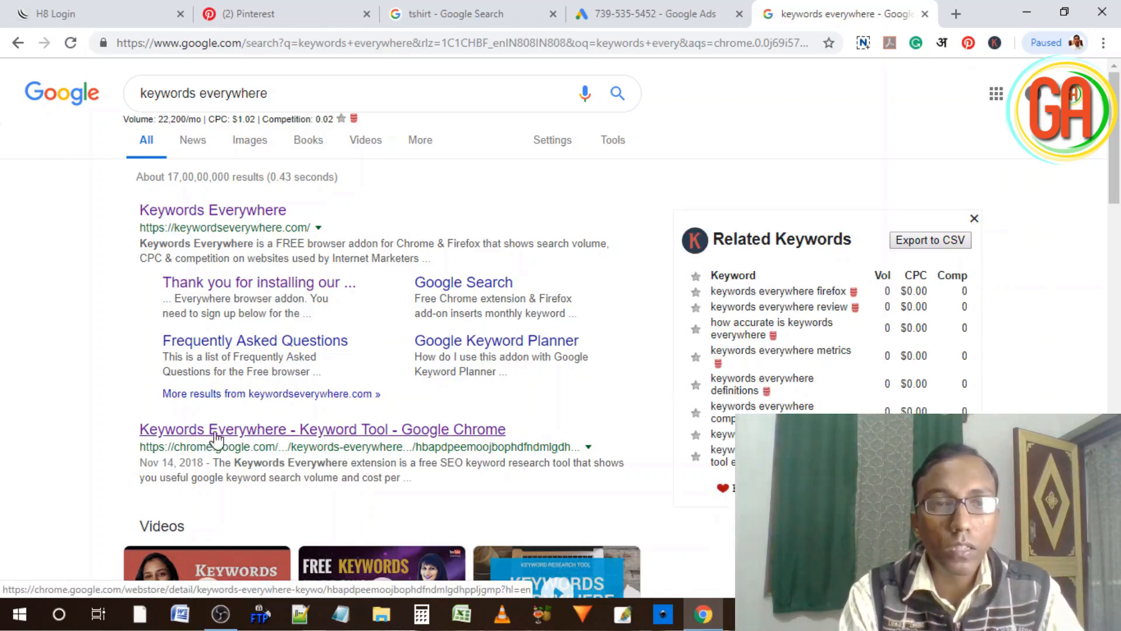
click(341, 438)
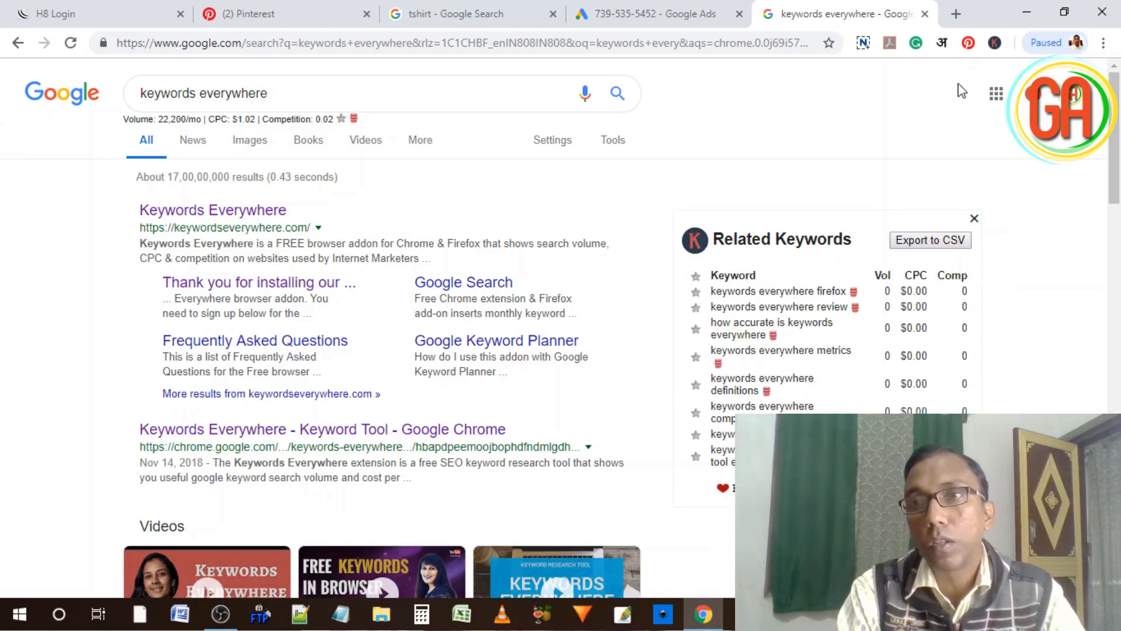
Step: View the Keywords Everywhere extension's on/off state and options, and close its pop-up
click(995, 44)
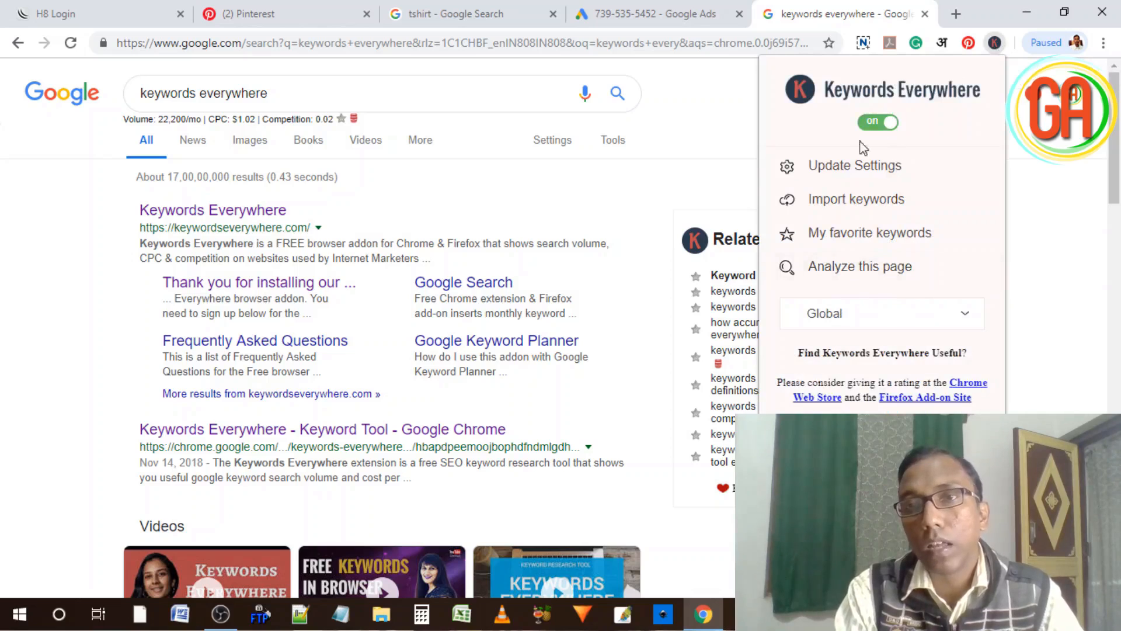
click(743, 142)
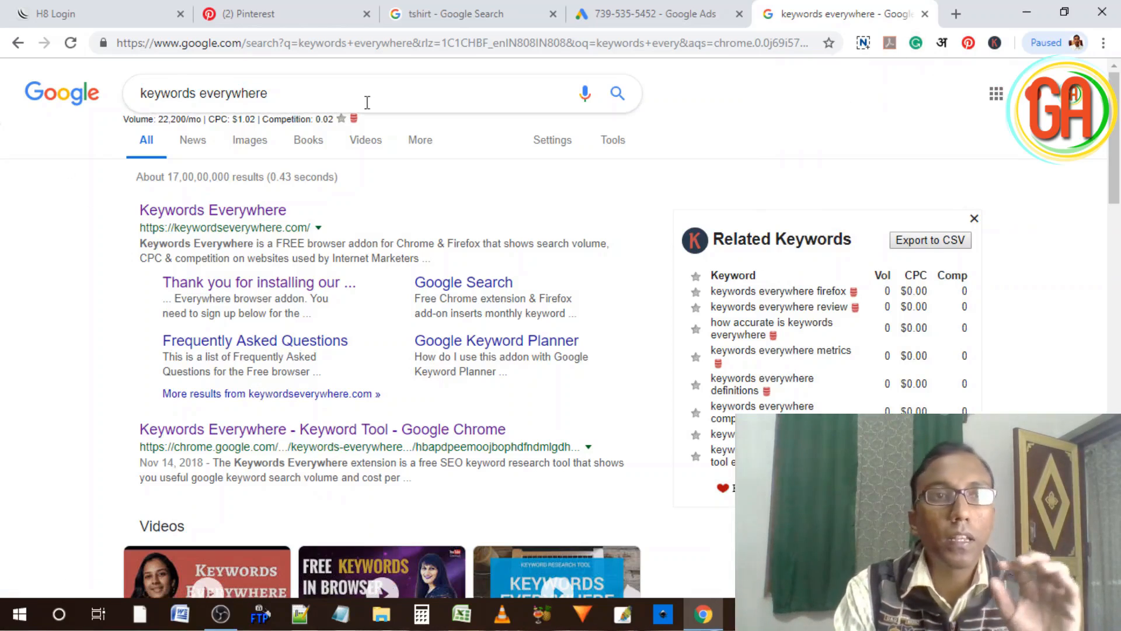
click(295, 95)
drag(270, 93, 147, 93)
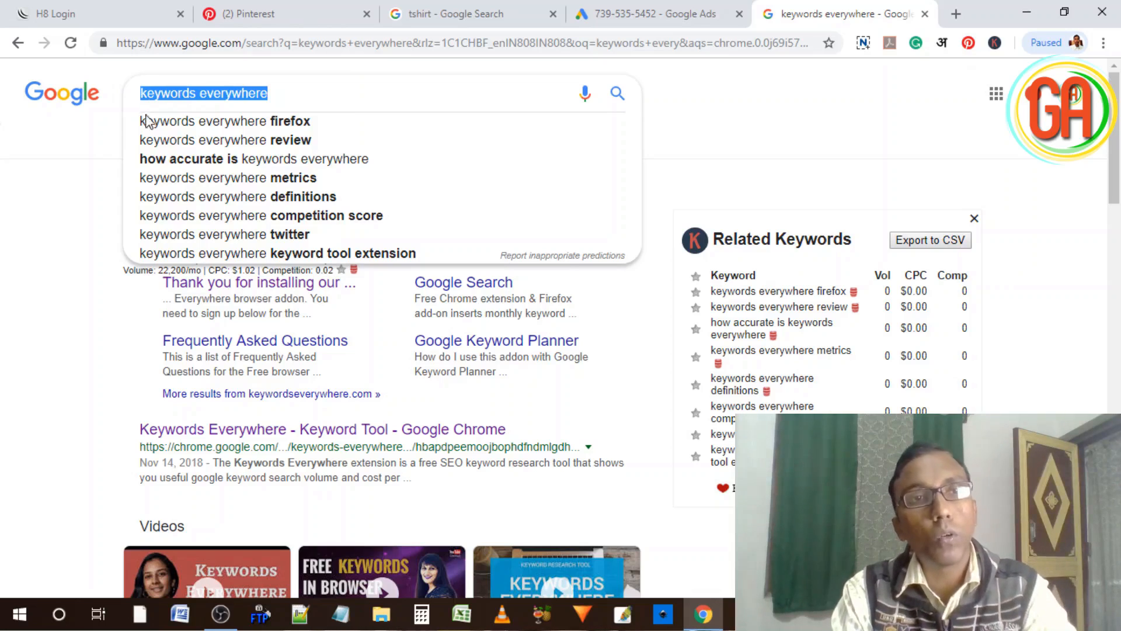
click(25, 234)
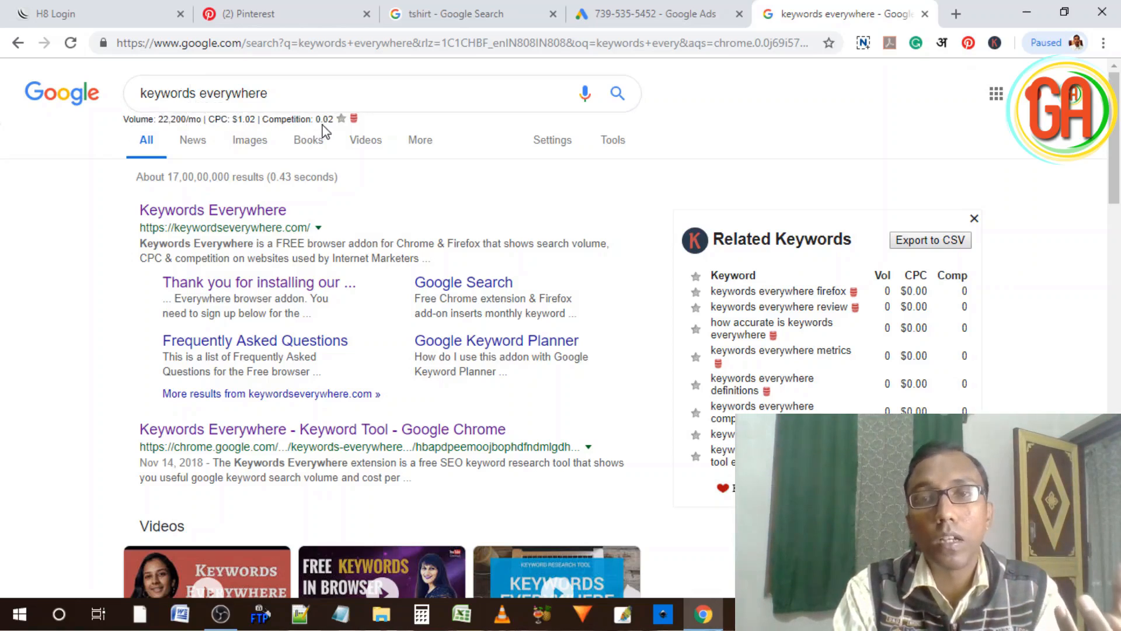
scroll(1118, 153, down, 1)
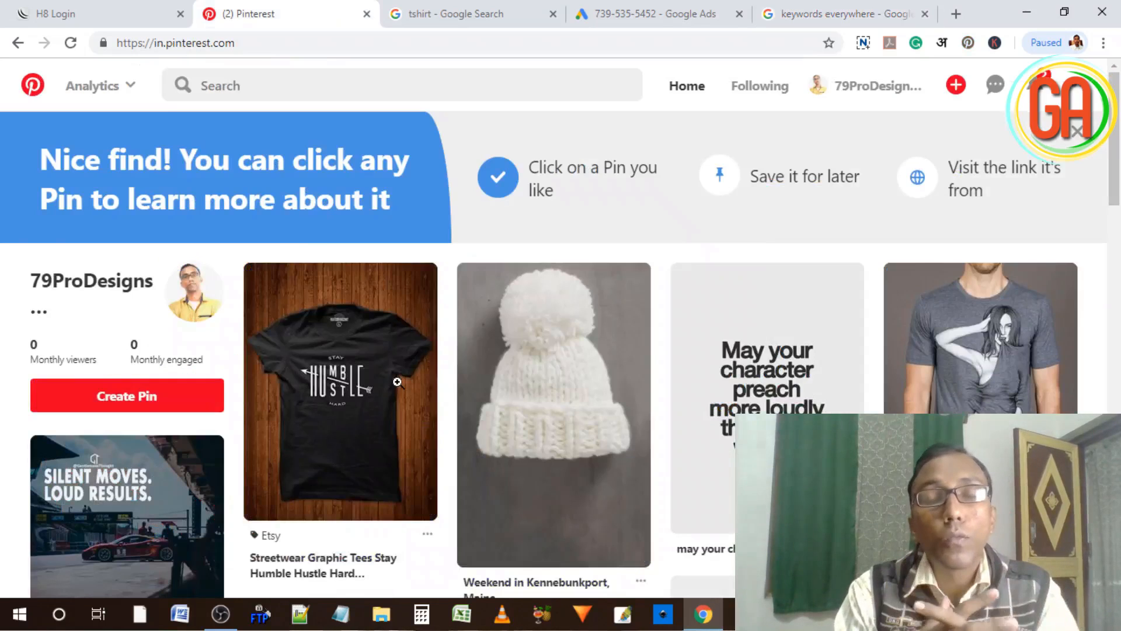
Step: On Pinterest, pick "home decor ideas living room" from the "home decor" search suggestions and view its further suggestions
mouse_move(398, 382)
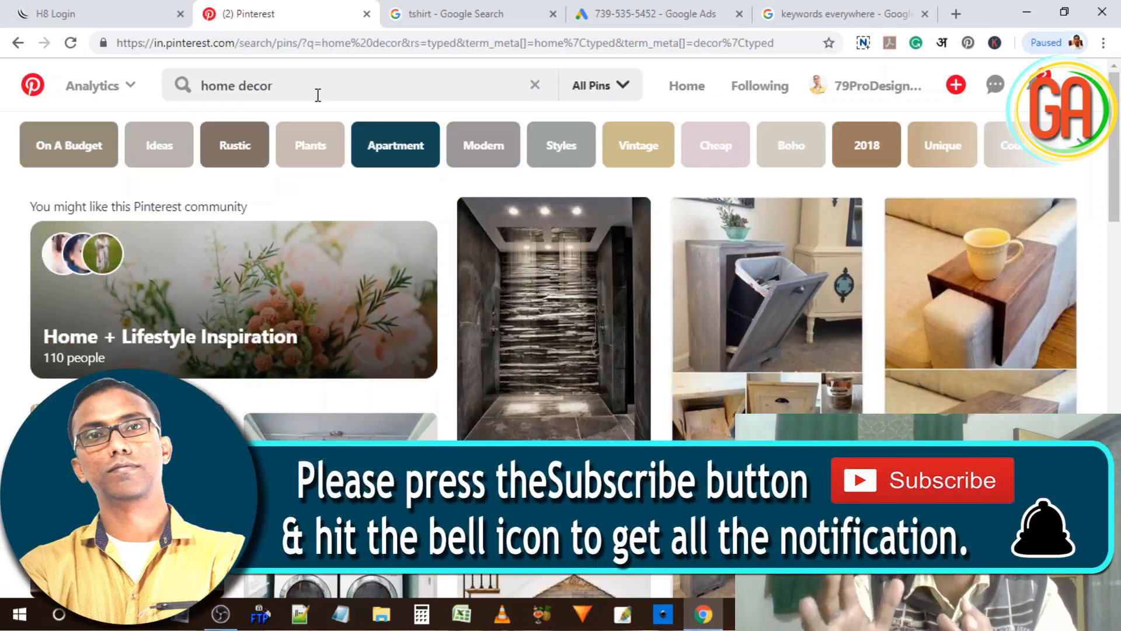
click(311, 86)
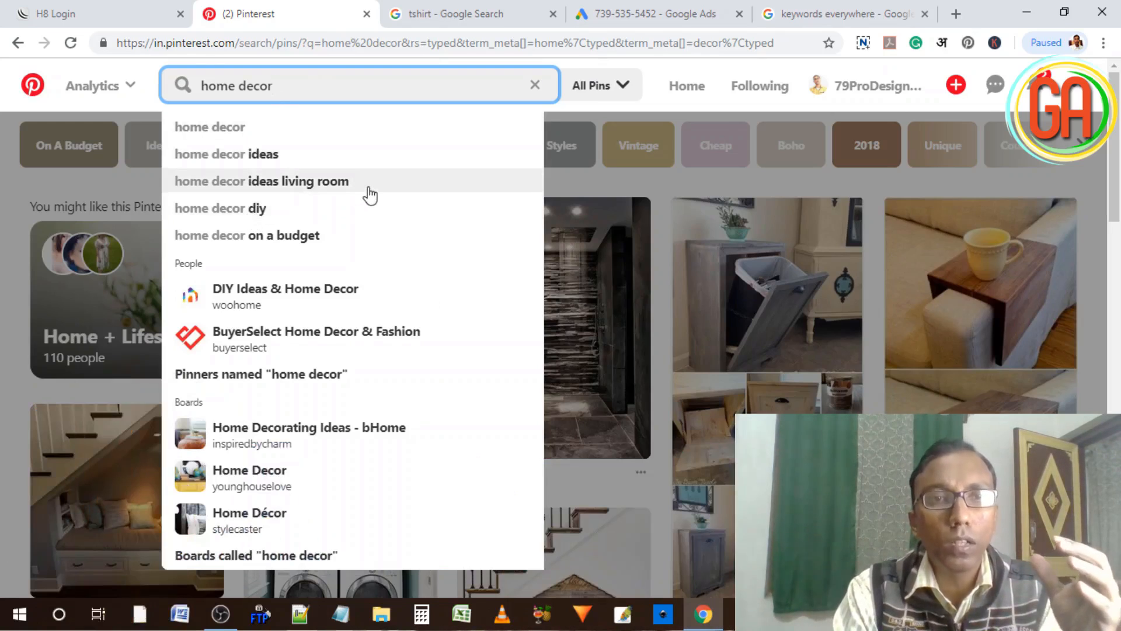
drag(369, 195, 176, 184)
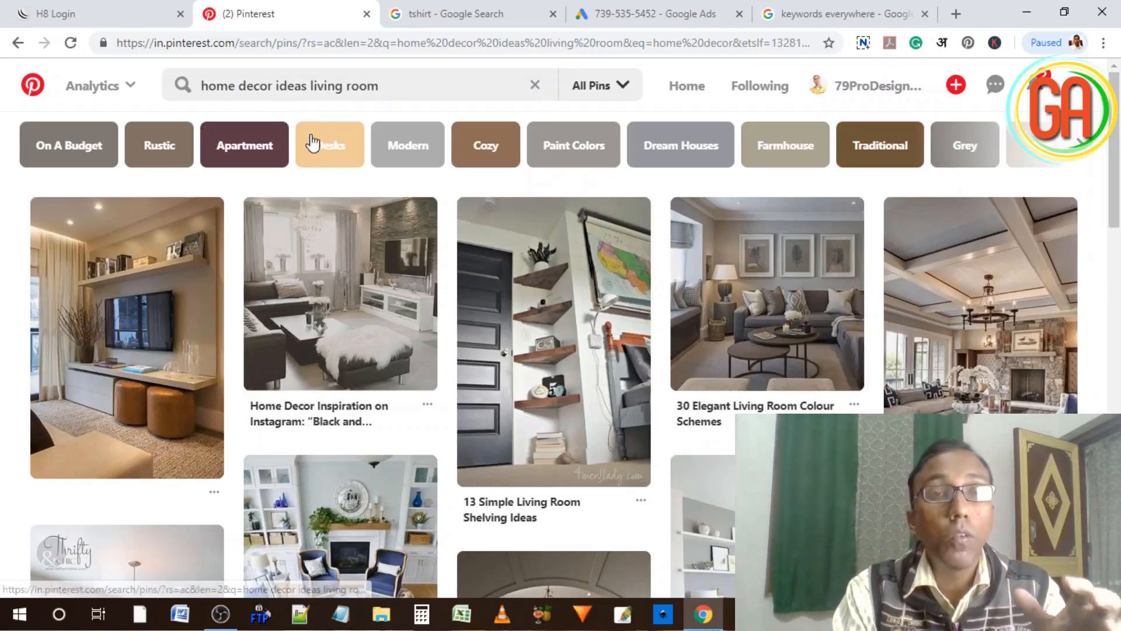
click(394, 91)
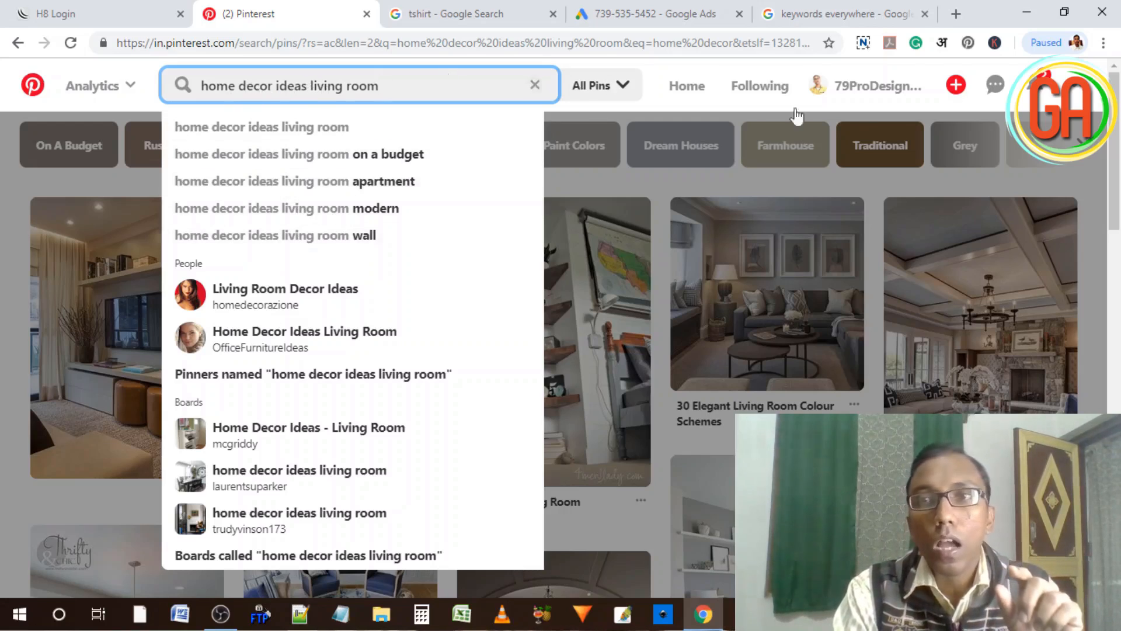
click(933, 110)
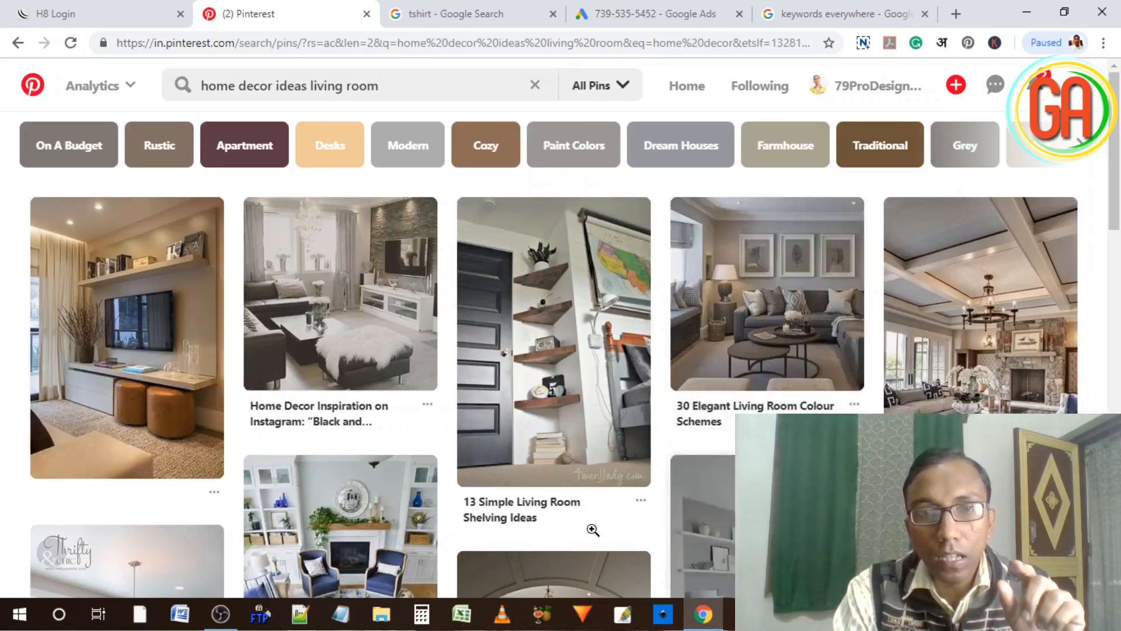